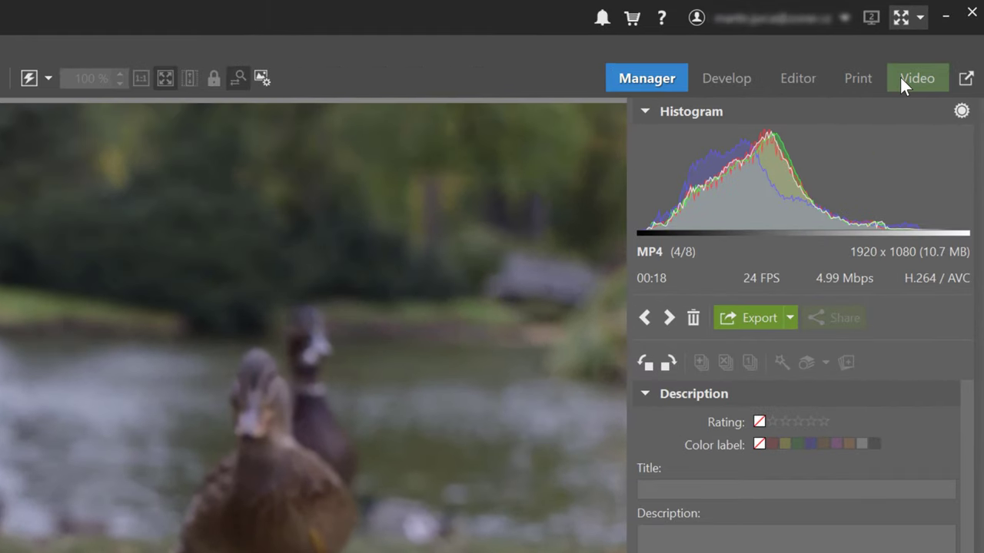
- Open the Video module to list the Flowers, Grandpa's 70th birthday and Vacation 2021 projects
{"action": "mouse_move", "coordinate": [935, 45]}
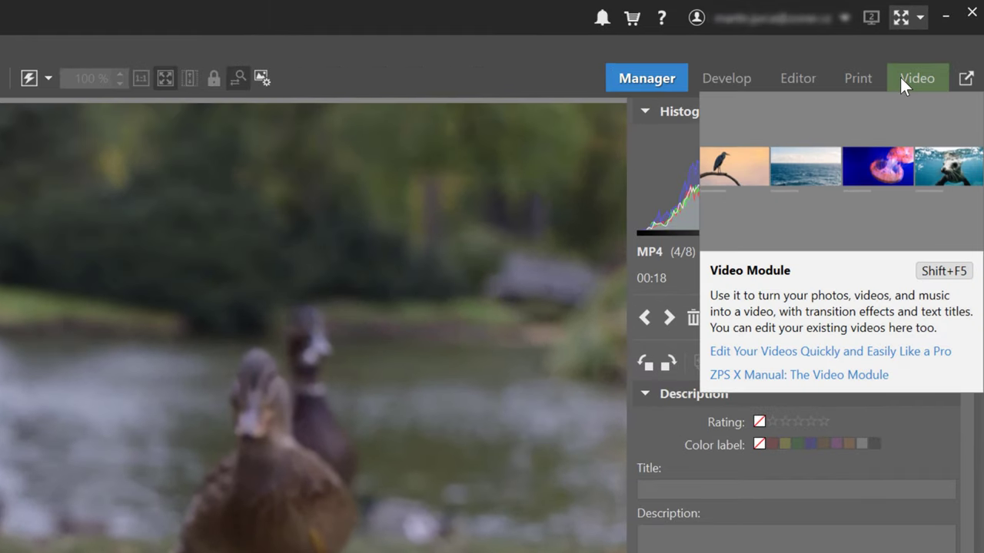
{"action": "left_click", "coordinate": [900, 75]}
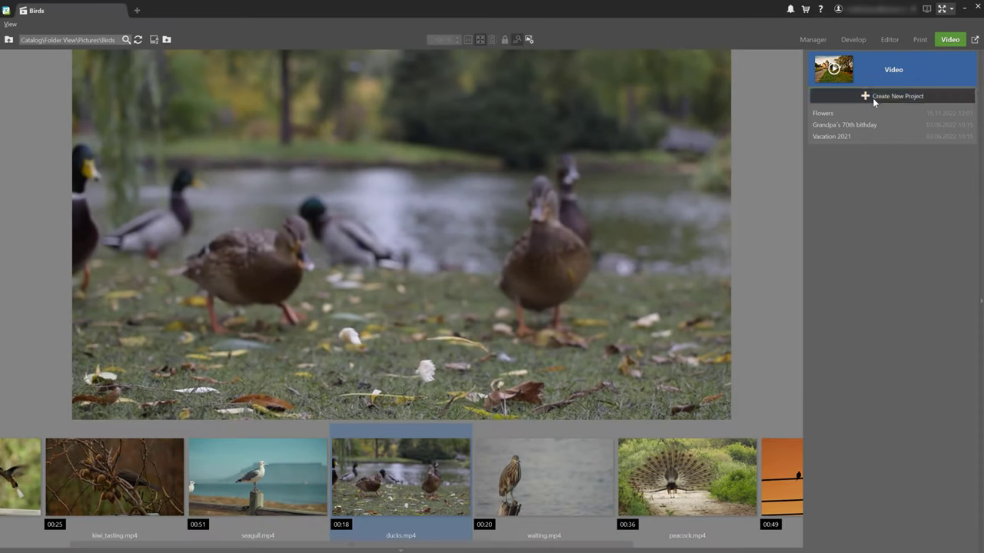
- Create a new empty FullHD 1080p (1920 x 1080), 25 fps video project
{"action": "left_click", "coordinate": [873, 96]}
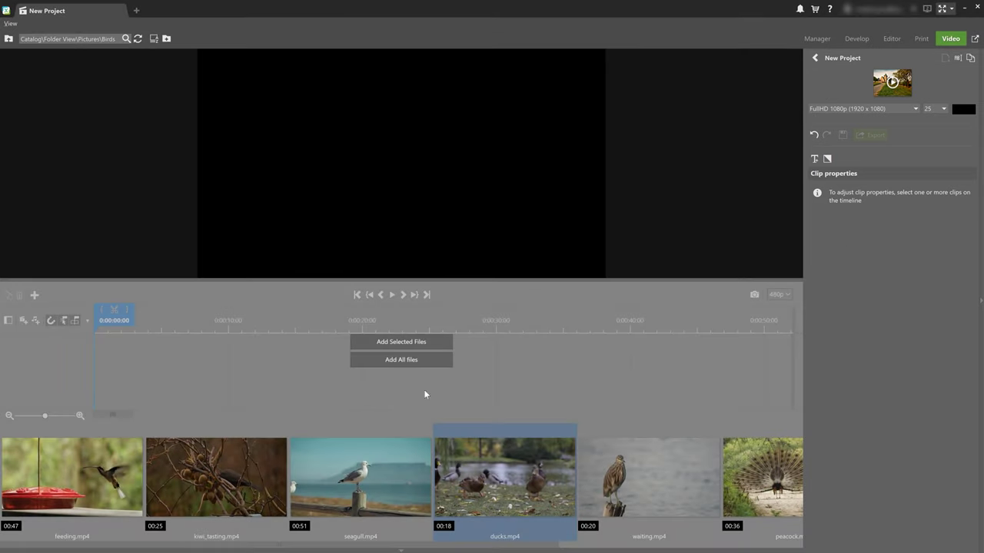
- Place kiwi_tasting.mp4 on the timeline and add a second video track above it
{"action": "left_click", "coordinate": [200, 481]}
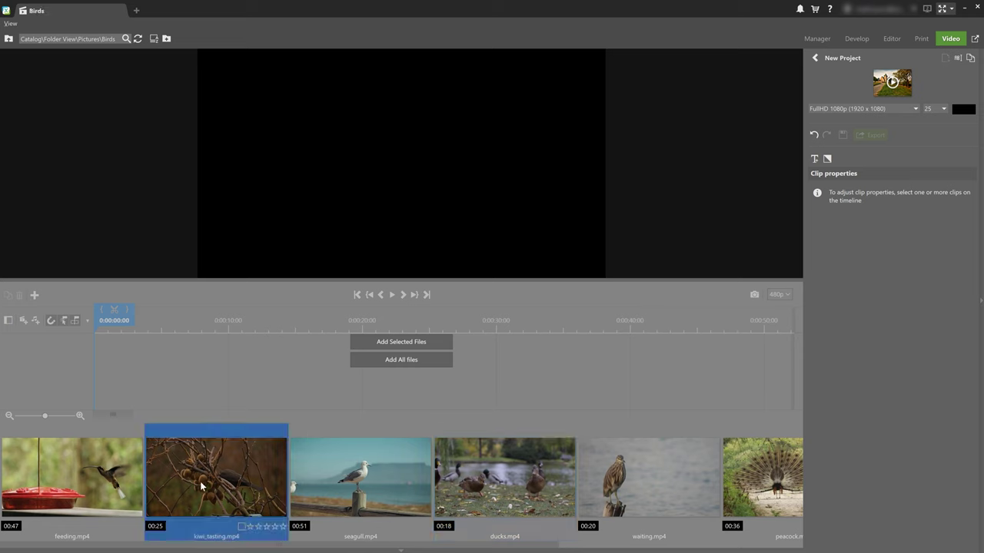
{"action": "left_click_drag", "start_coordinate": [201, 480], "coordinate": [95, 387]}
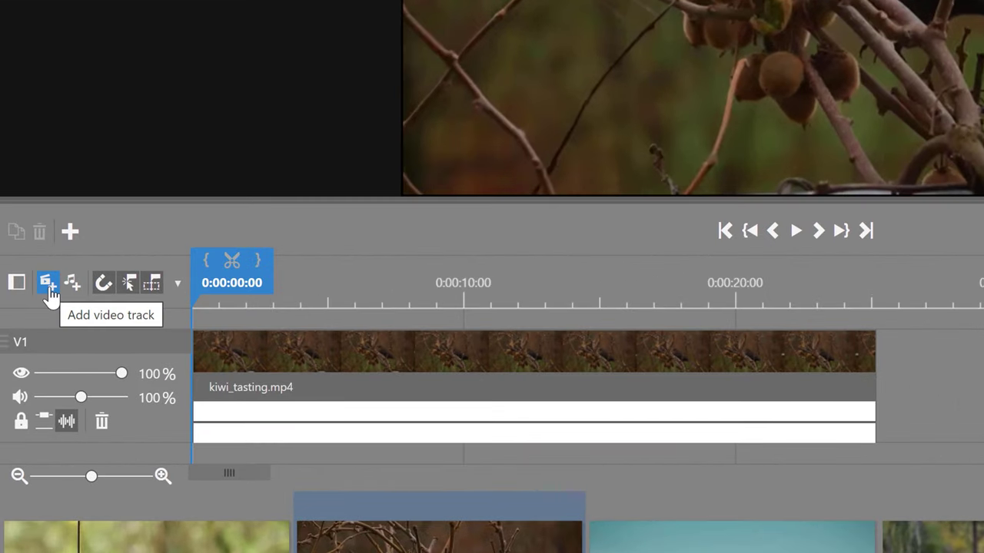
{"action": "left_click", "coordinate": [48, 285]}
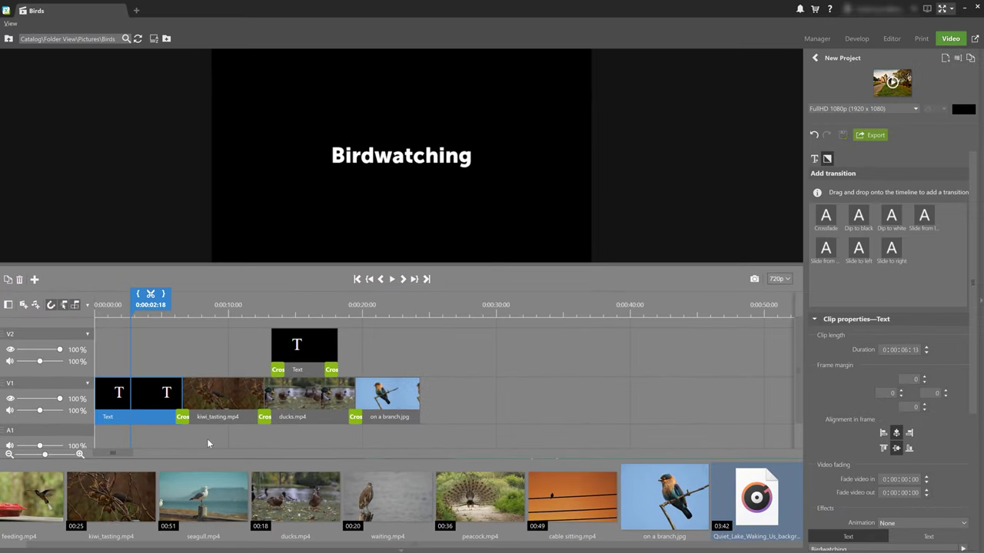
- Move the playhead to the ducks clip at 15 seconds
{"action": "left_click", "coordinate": [299, 307]}
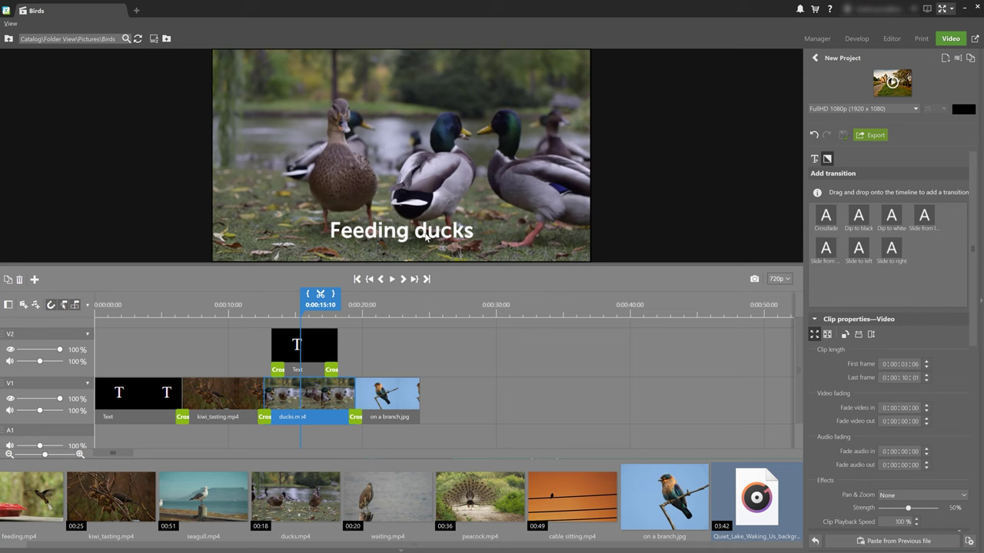
- Lay Quiet_Lake_Waking_Us_background_vocals_3_42.mp3 onto the A1 audio track as background music
{"action": "left_click_drag", "start_coordinate": [753, 498], "coordinate": [82, 418]}
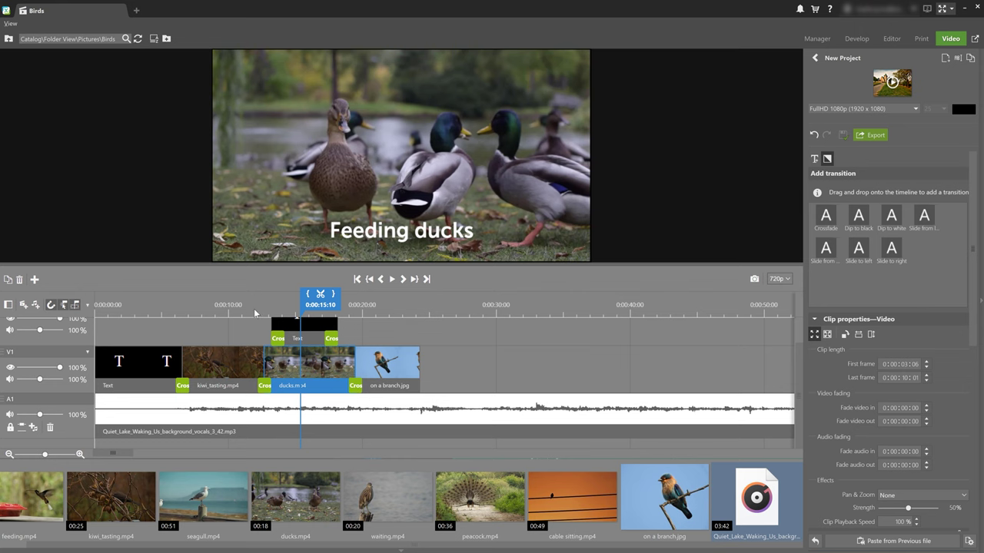
{"action": "left_click", "coordinate": [255, 312]}
{"action": "key", "text": "space"}
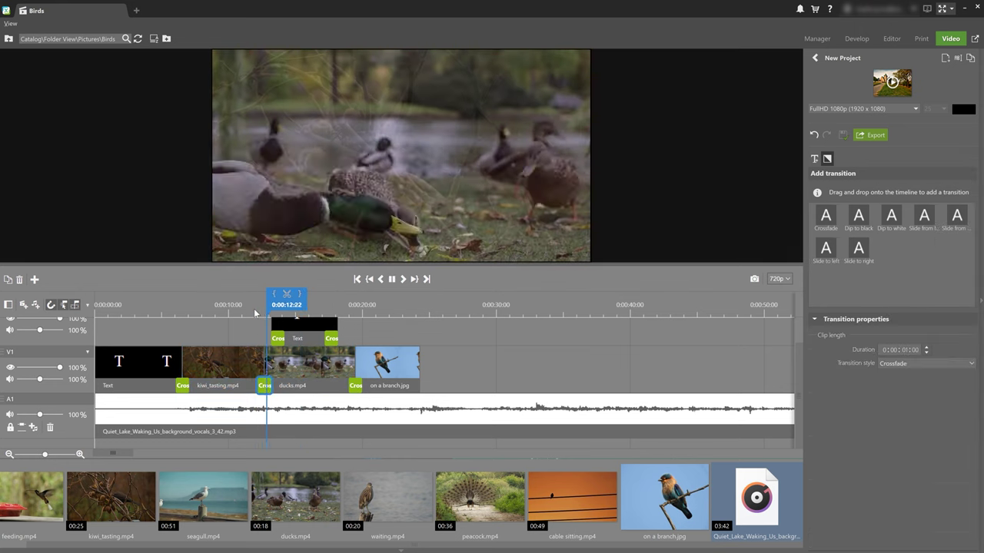
{"action": "key", "text": "space"}
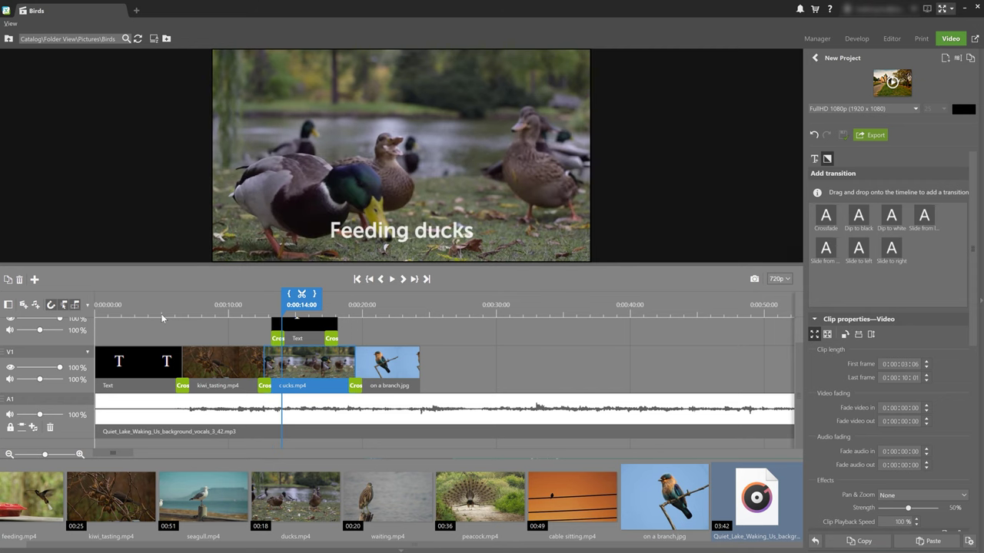
{"action": "left_click", "coordinate": [162, 316]}
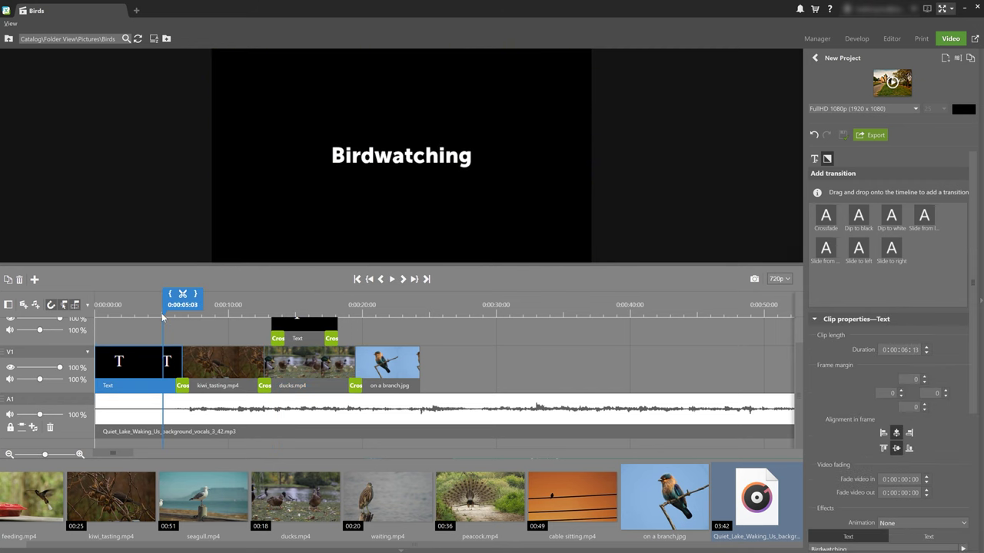
{"action": "key", "text": "space"}
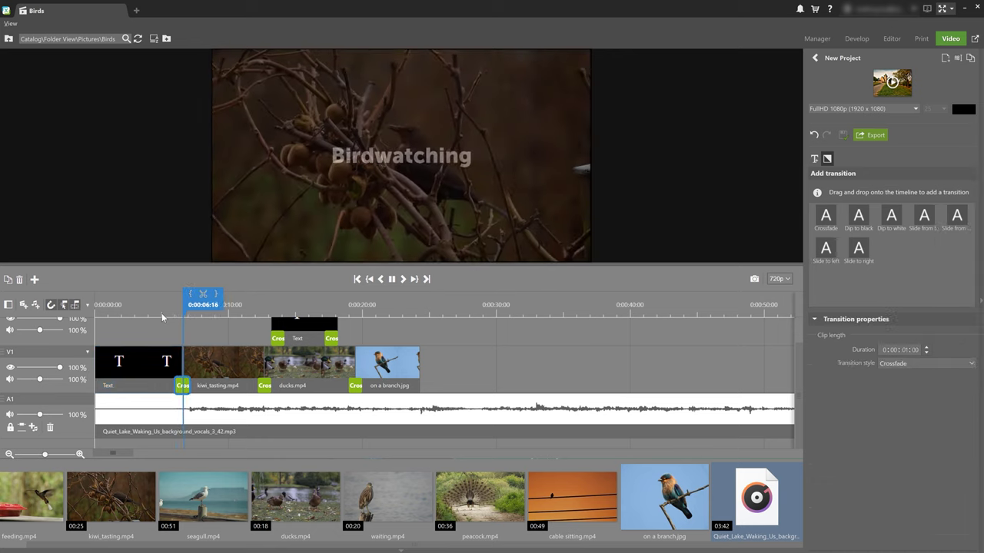
{"action": "key", "text": "space"}
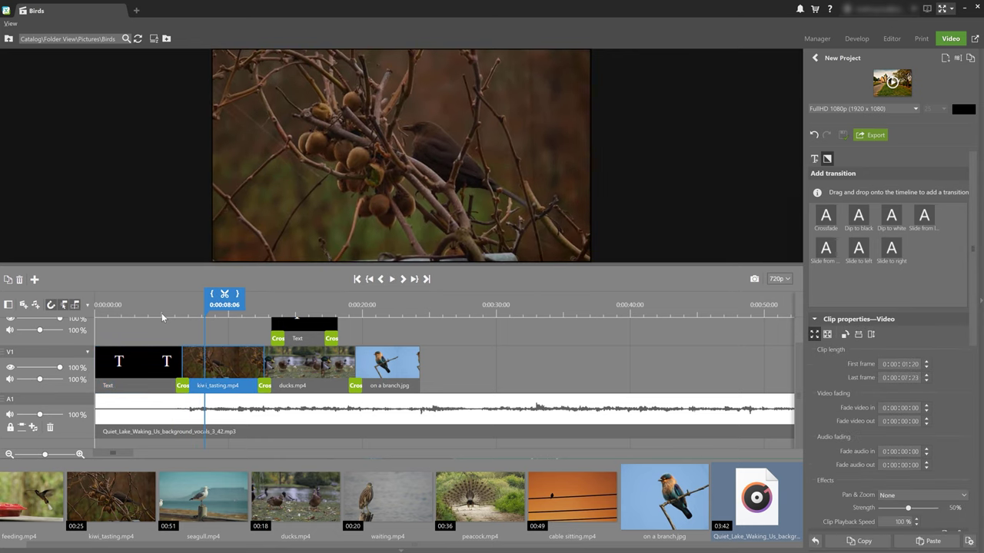
{"action": "left_click", "coordinate": [390, 311]}
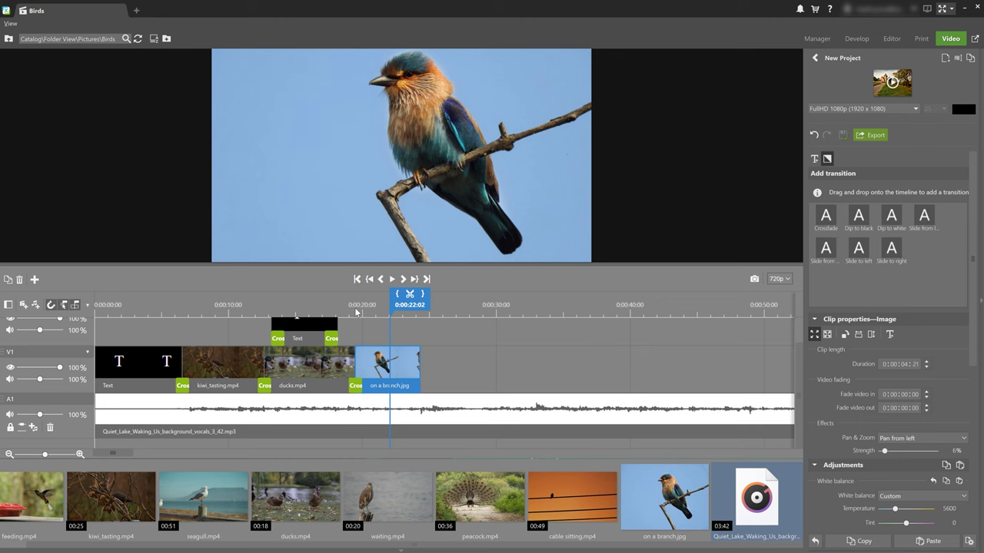
{"action": "left_click", "coordinate": [355, 311]}
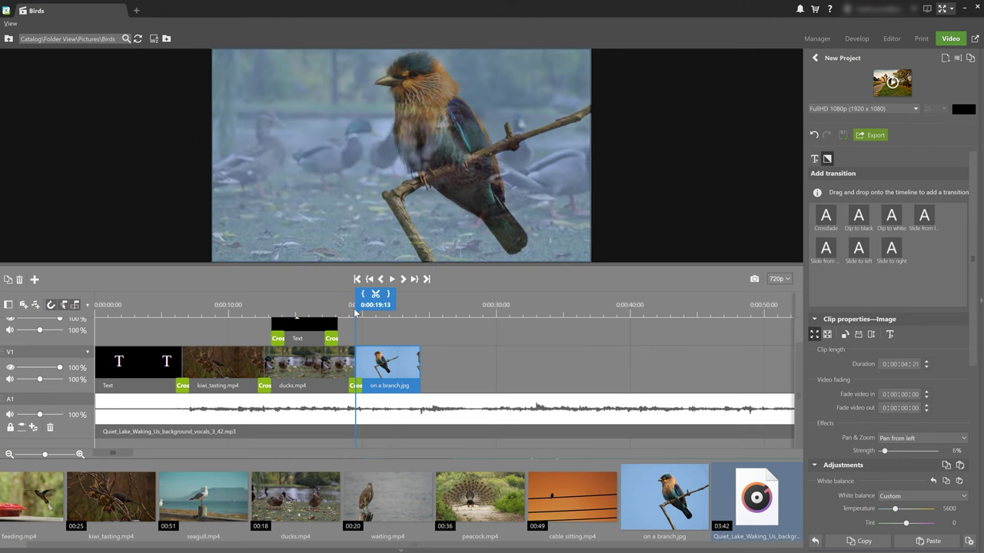
{"action": "key", "text": "space"}
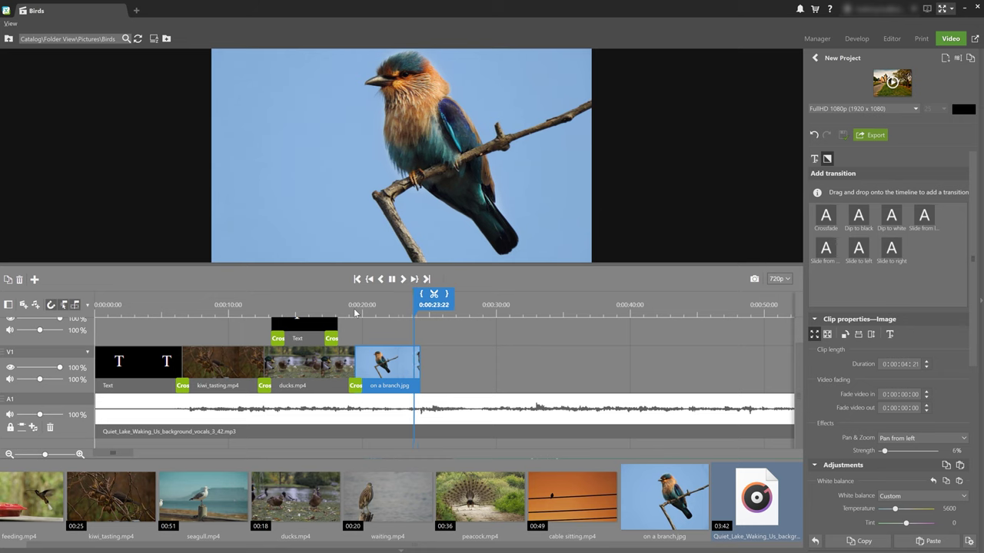
{"action": "key", "text": "space"}
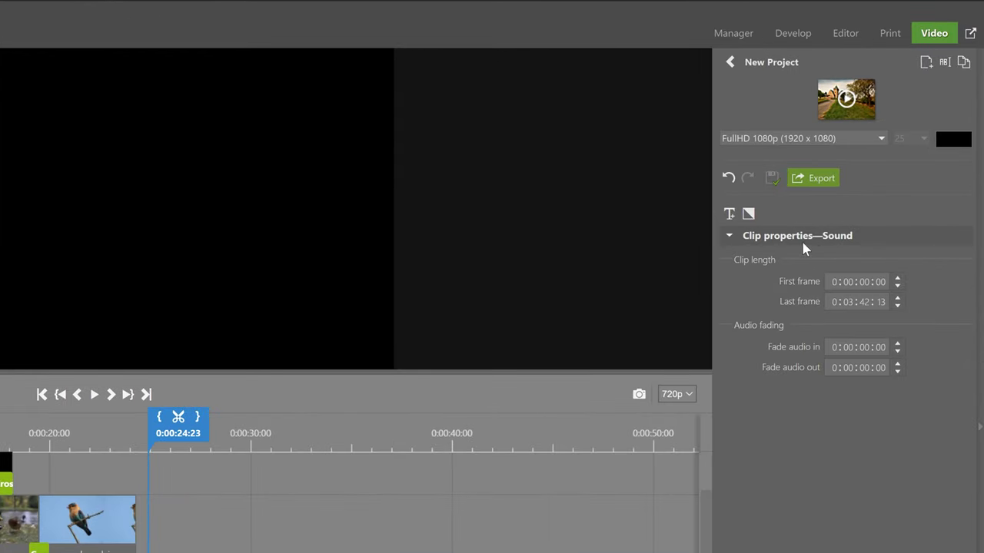
{"action": "left_click", "coordinate": [847, 139]}
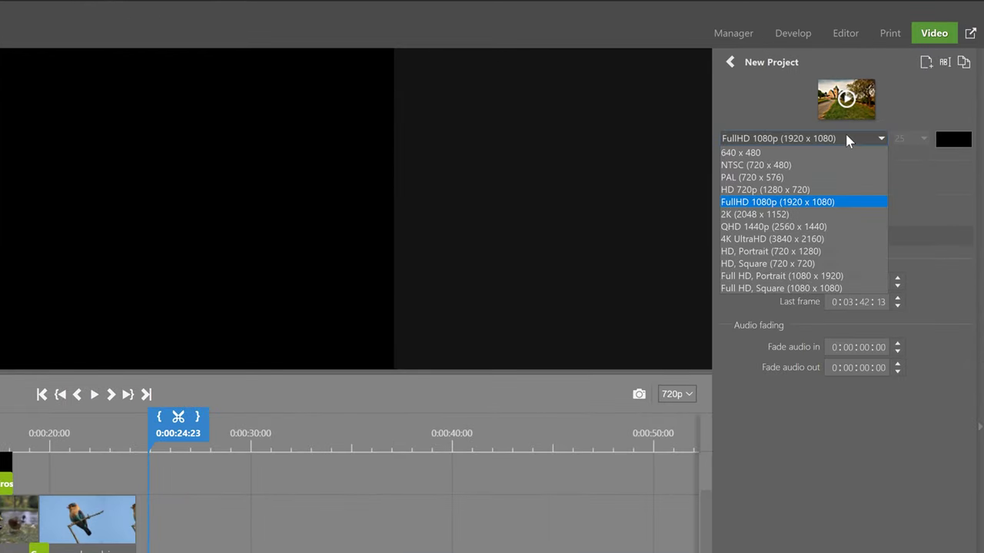
{"action": "left_click", "coordinate": [848, 139]}
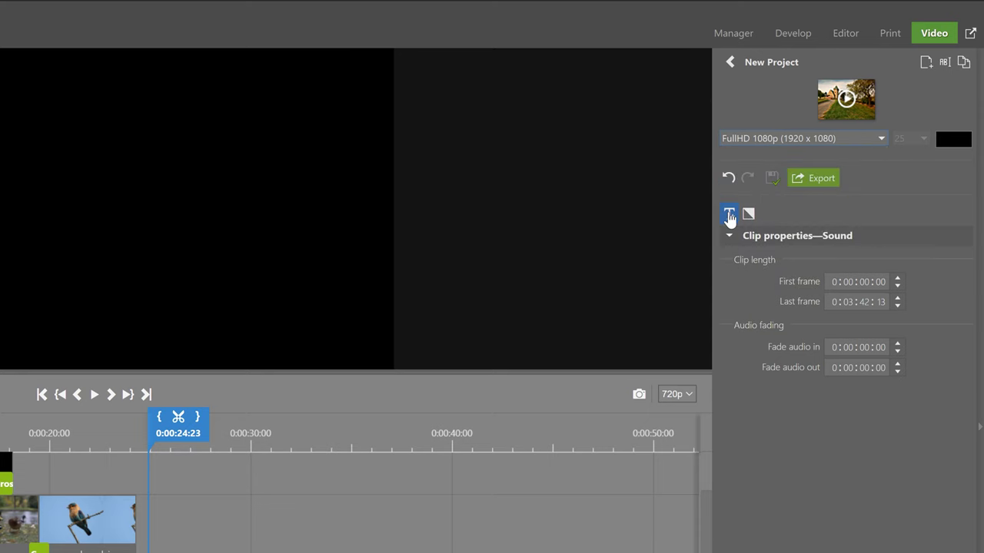
{"action": "left_click", "coordinate": [730, 214]}
{"action": "left_click", "coordinate": [748, 215]}
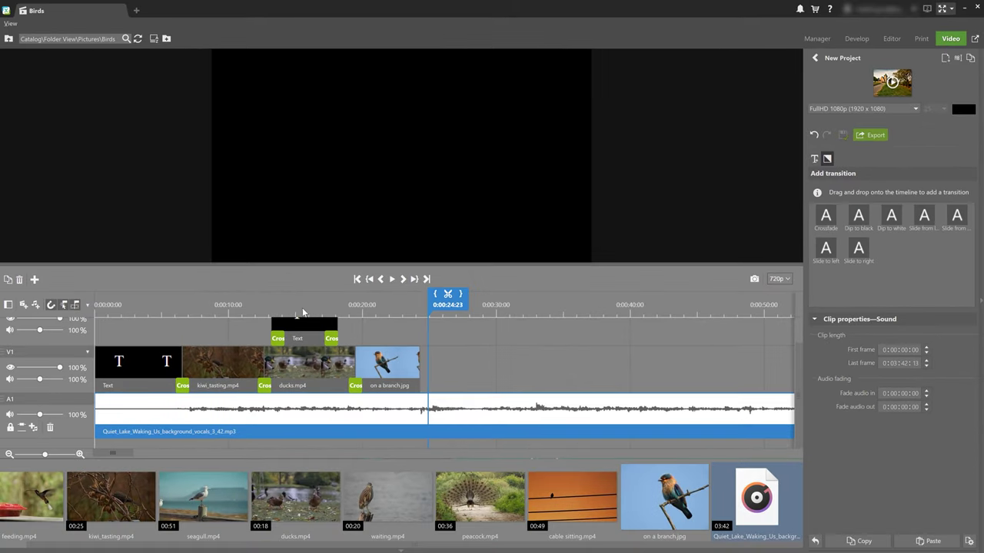
- Select the ducks.mp4 clip and keep its Pan & Zoom effect at None
{"action": "left_click", "coordinate": [309, 312]}
{"action": "left_click", "coordinate": [311, 367]}
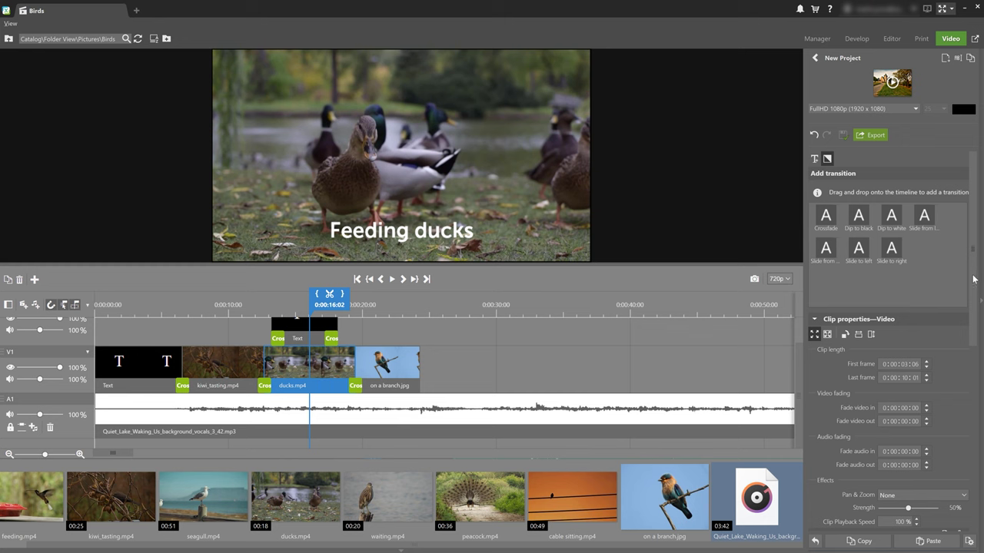
{"action": "left_click_drag", "start_coordinate": [974, 281], "coordinate": [974, 297]}
{"action": "scroll", "coordinate": [974, 297], "scroll_direction": "down", "scroll_amount": 3}
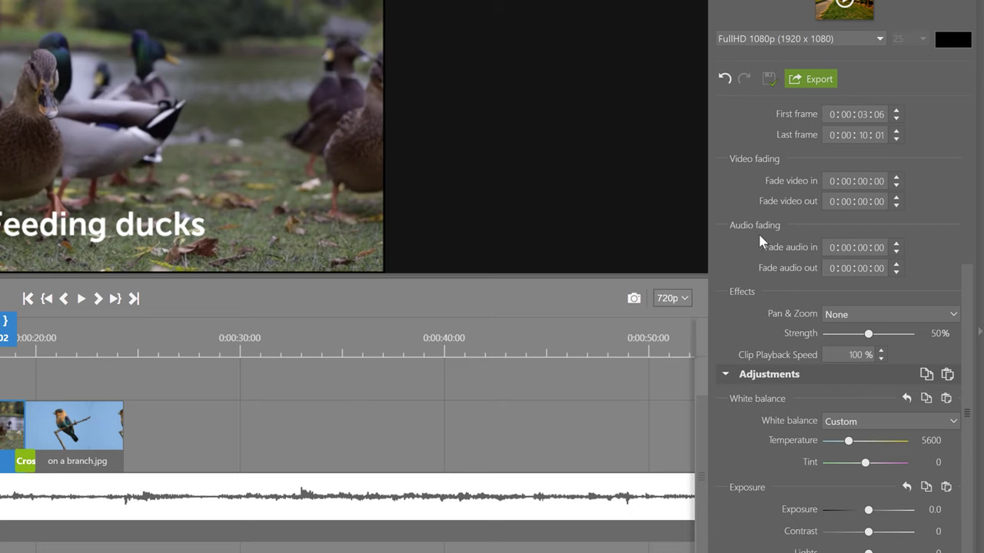
{"action": "left_click", "coordinate": [835, 317]}
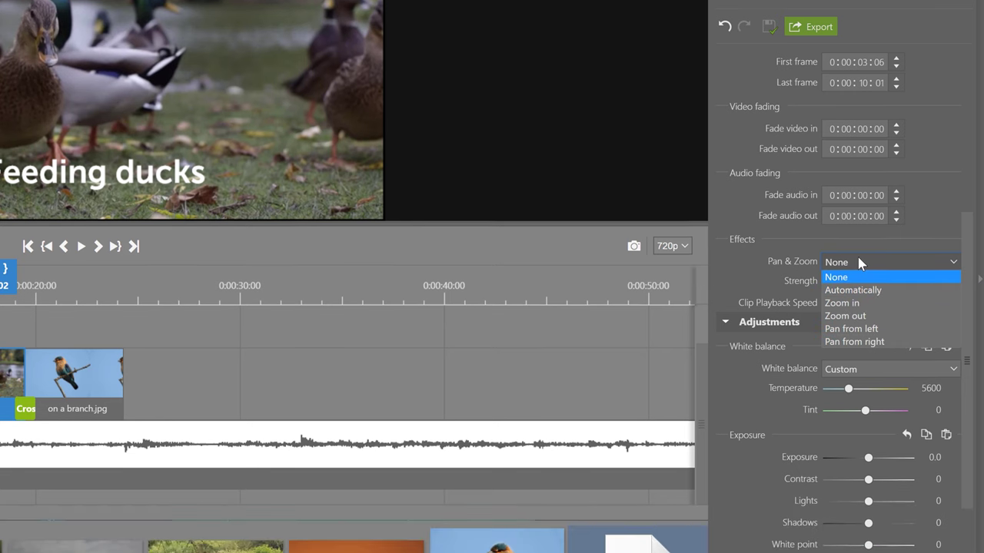
{"action": "left_click", "coordinate": [860, 262]}
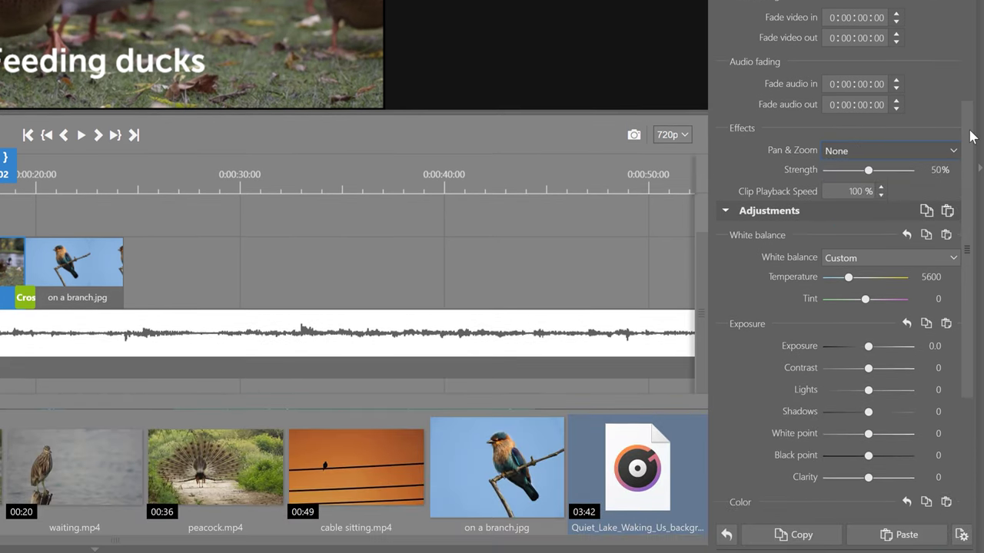
- Set the ducks clip's Saturation to 0 so it turns black and white
{"action": "scroll", "coordinate": [970, 137], "scroll_direction": "down", "scroll_amount": 1}
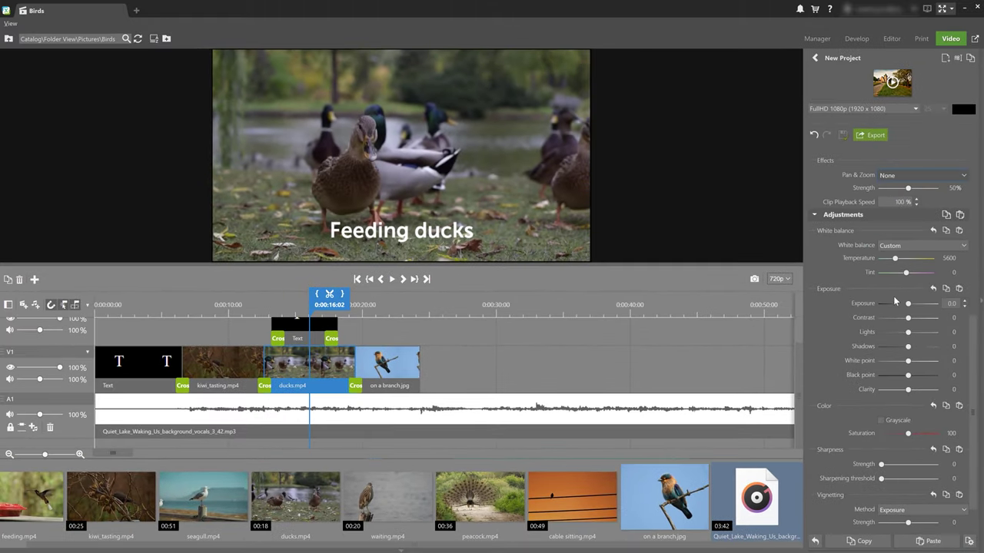
{"action": "left_click_drag", "start_coordinate": [908, 305], "coordinate": [908, 304]}
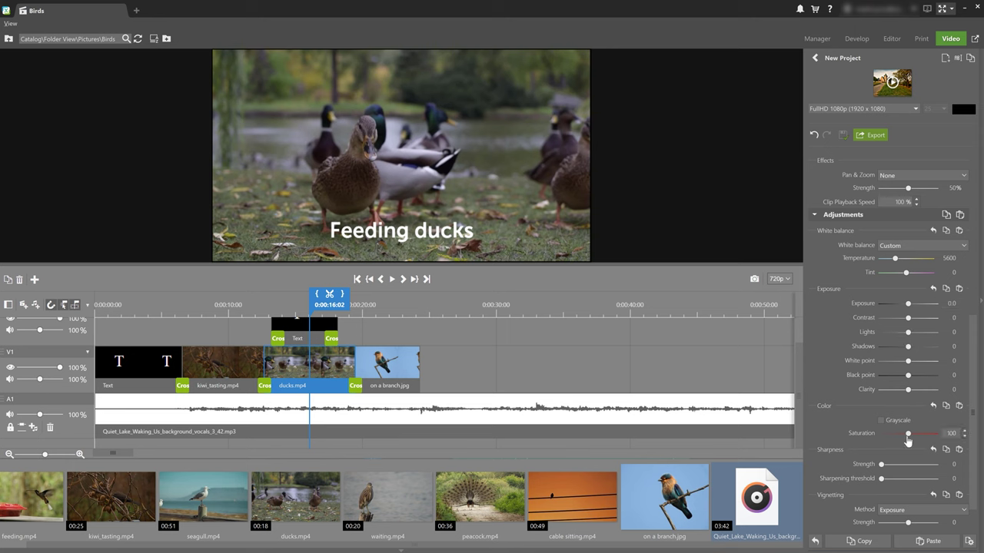
{"action": "left_click_drag", "start_coordinate": [908, 435], "coordinate": [837, 447]}
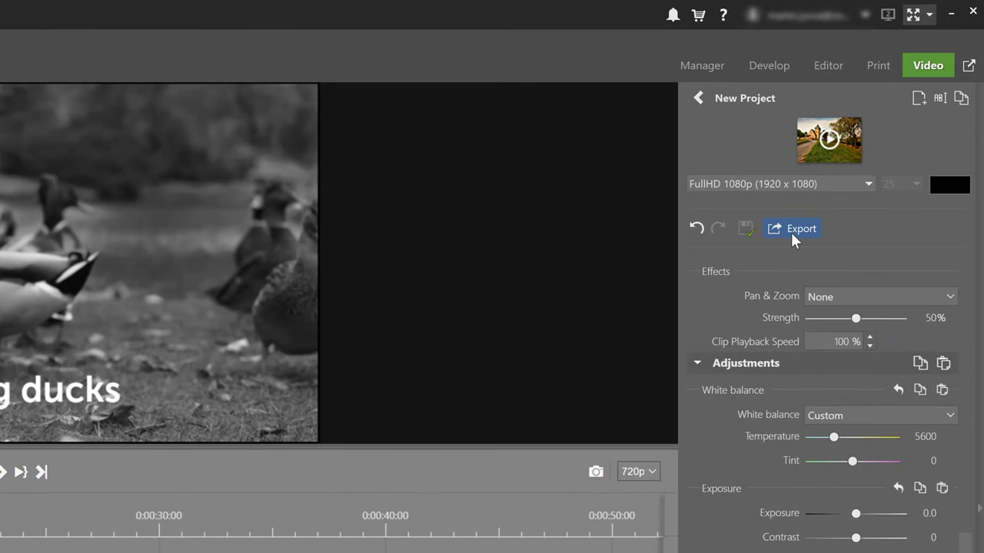
- Export the project into the Birds folder as H264 FullHD 1080p, High quality, 25 fps video
{"action": "left_click", "coordinate": [790, 231]}
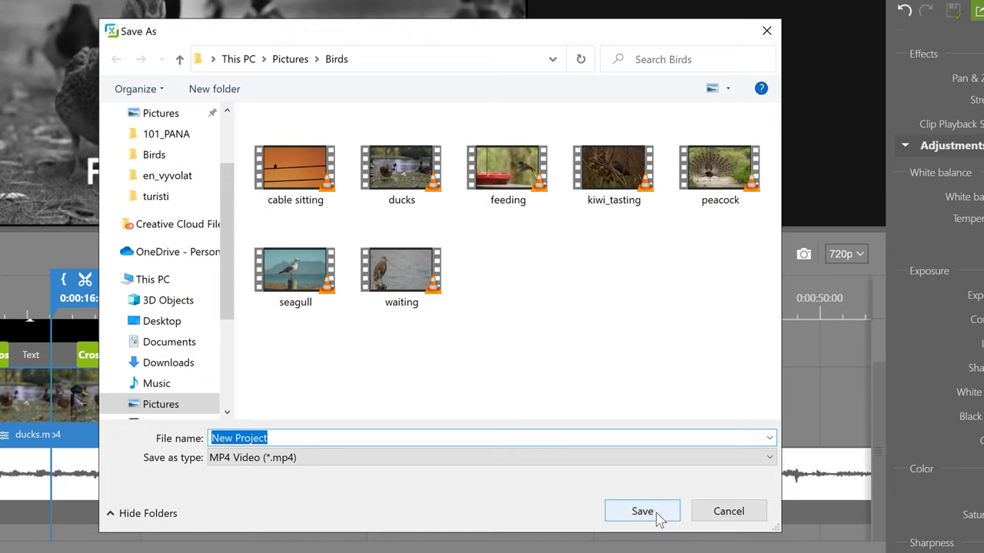
{"action": "left_click", "coordinate": [656, 513]}
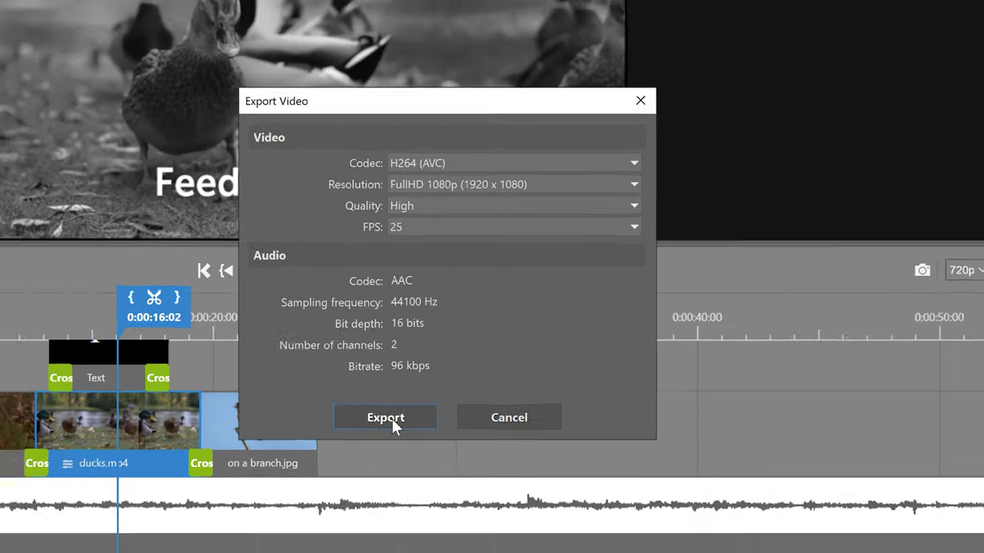
{"action": "left_click", "coordinate": [366, 439]}
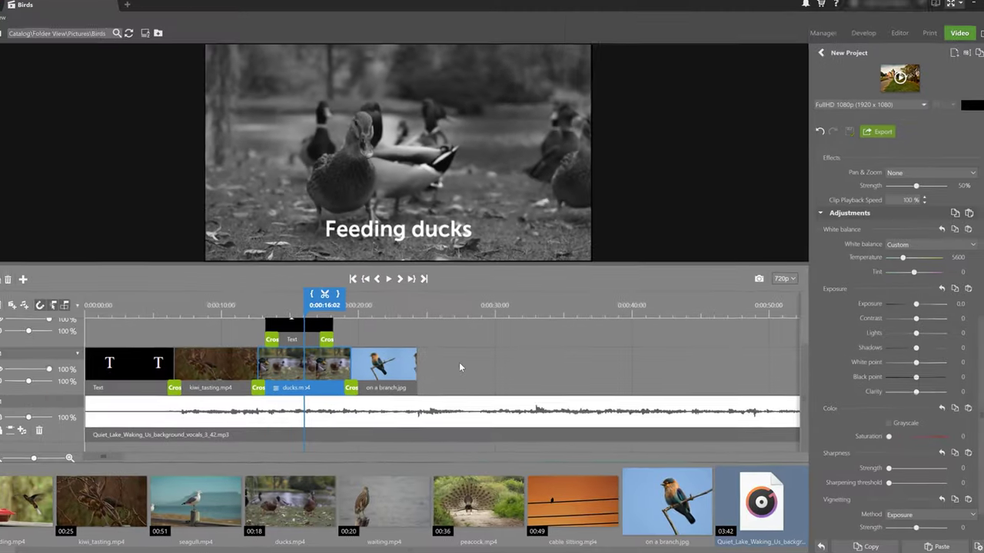